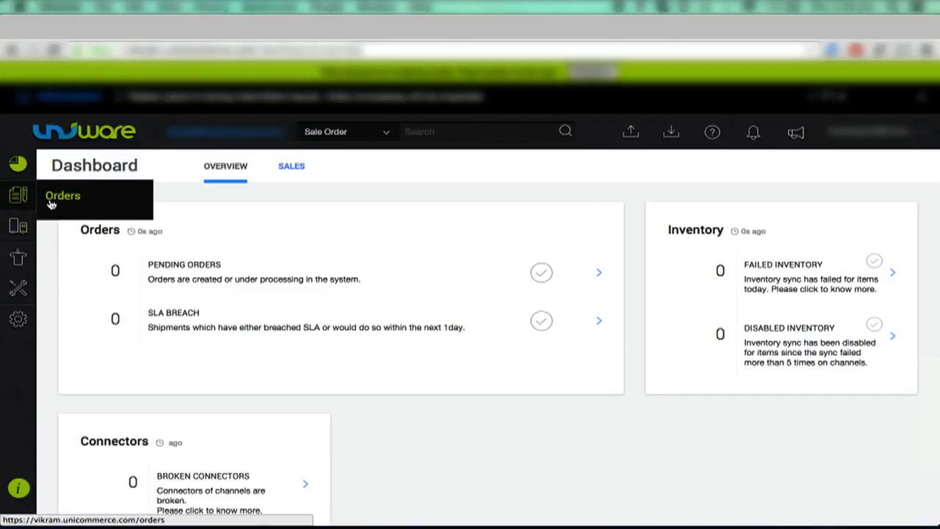
Step: Open the Orders list from the left sidebar
{"action": "left_click", "coordinate": [48, 199]}
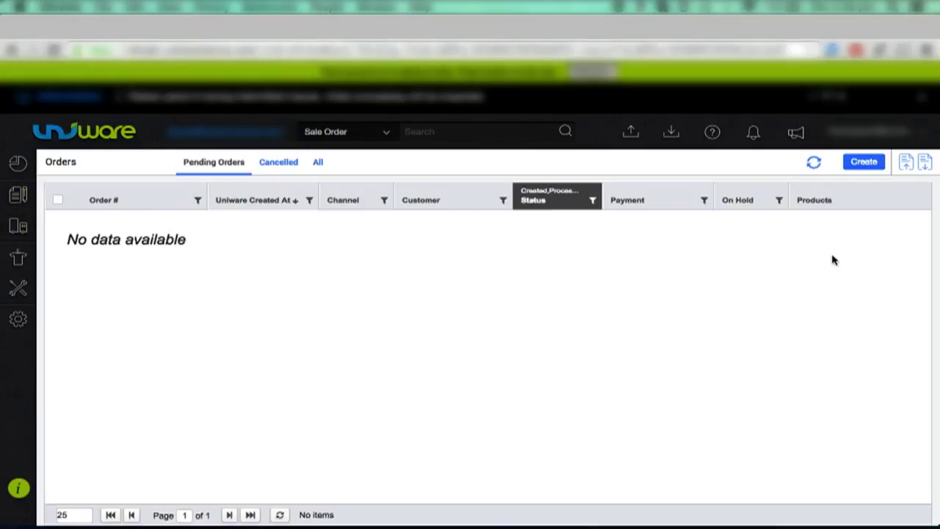
Step: Start a new sale order with an auto-generated order code and display order code SO0110
{"action": "left_click", "coordinate": [865, 163]}
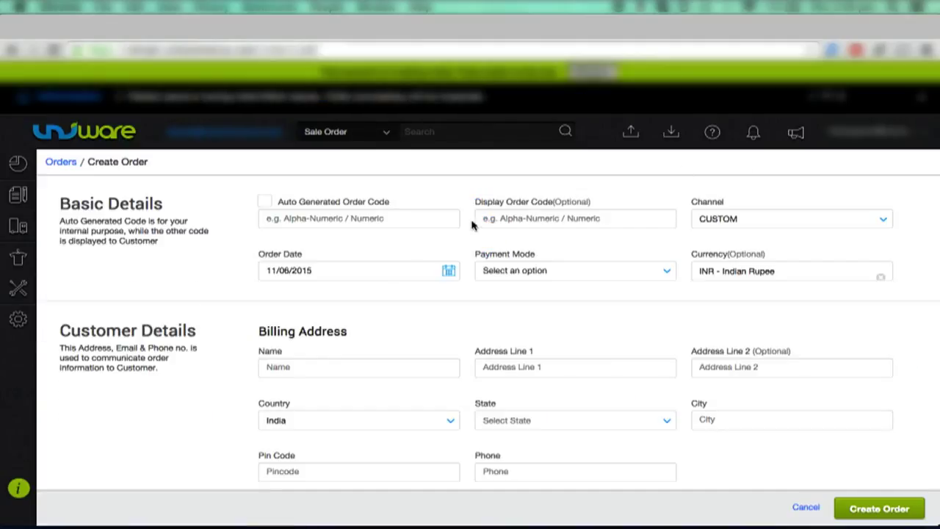
{"action": "left_click", "coordinate": [266, 202]}
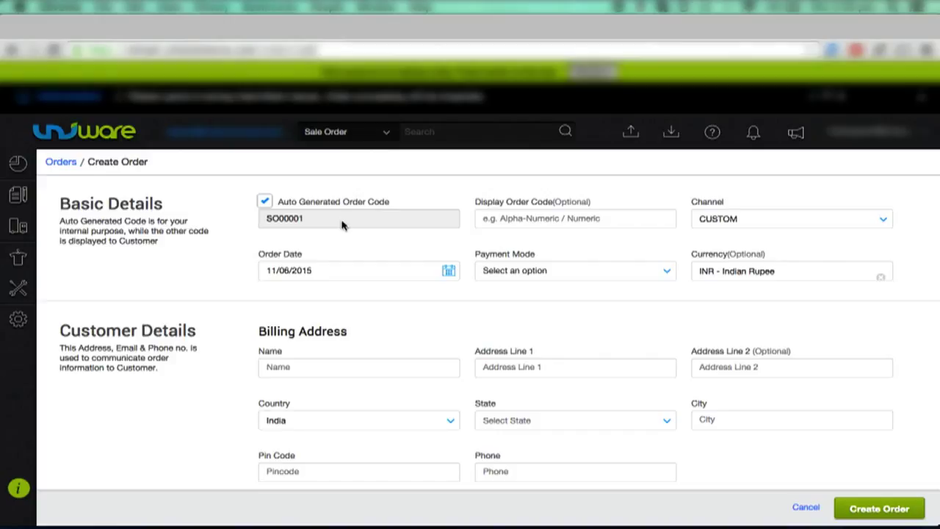
{"action": "left_click", "coordinate": [565, 221]}
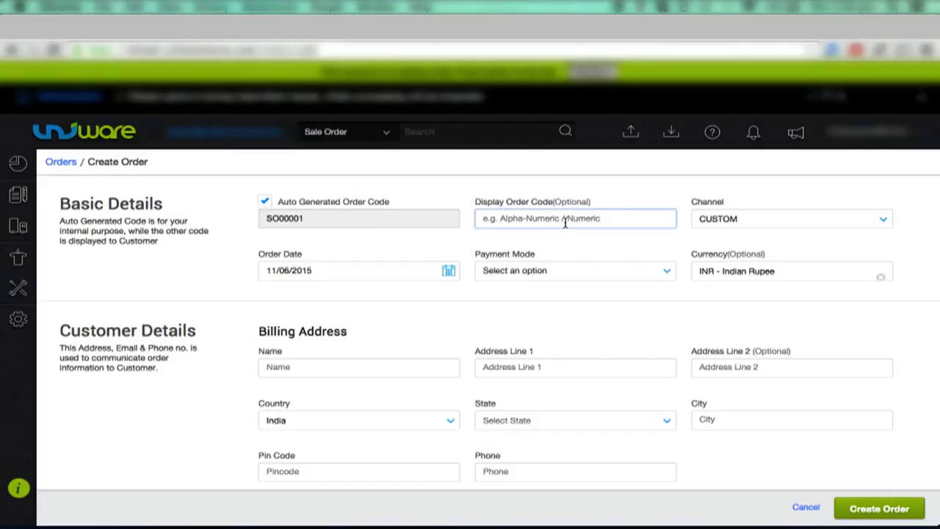
{"action": "type", "text": "S"}
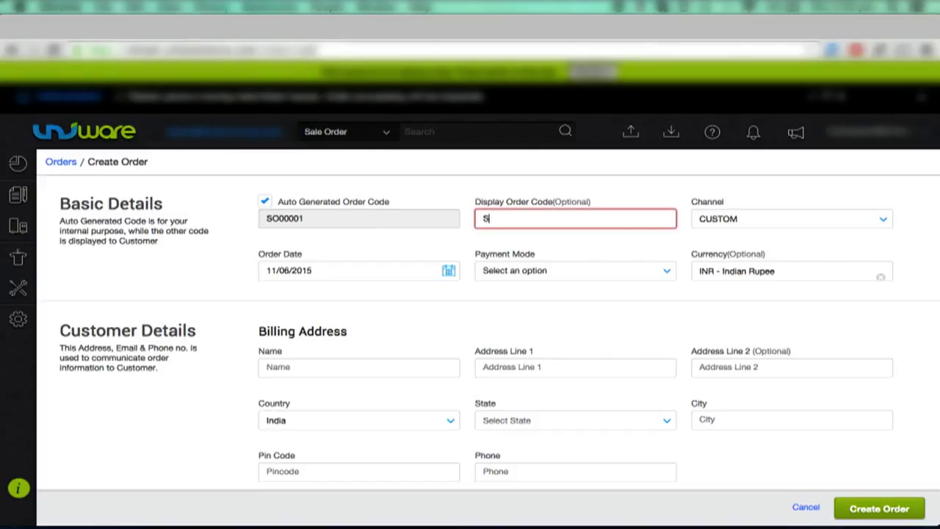
{"action": "type", "text": "O0"}
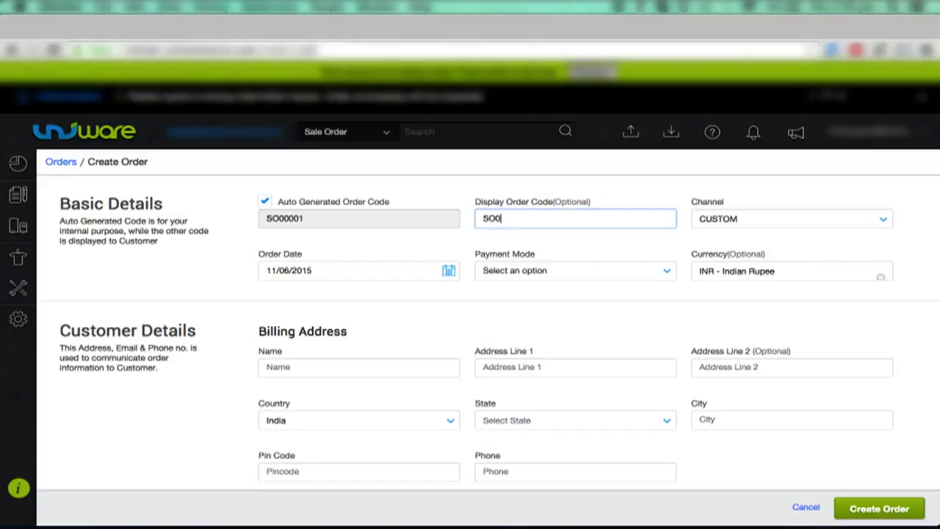
{"action": "type", "text": "1"}
{"action": "type", "text": "10"}
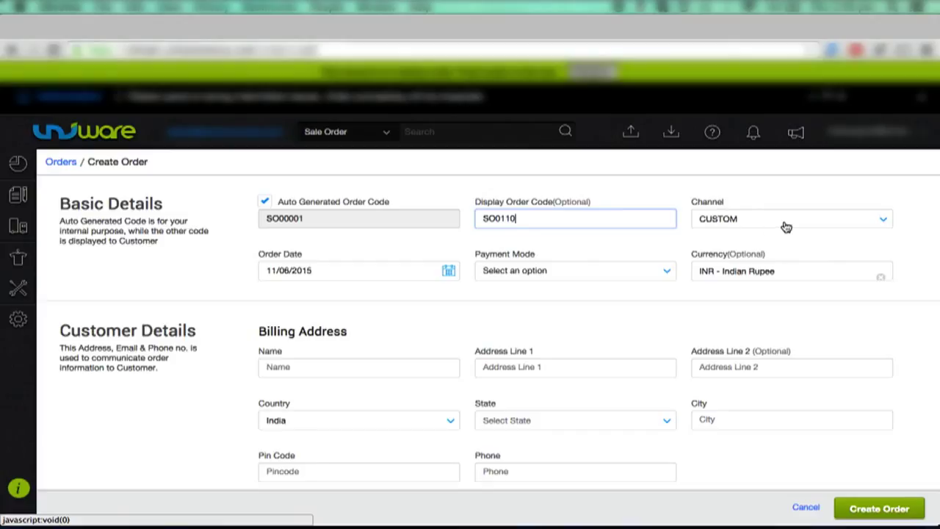
Step: Set order date 8 June 2015, payment mode PREPAID, and currency INR - Indian Rupee
{"action": "left_click", "coordinate": [885, 224]}
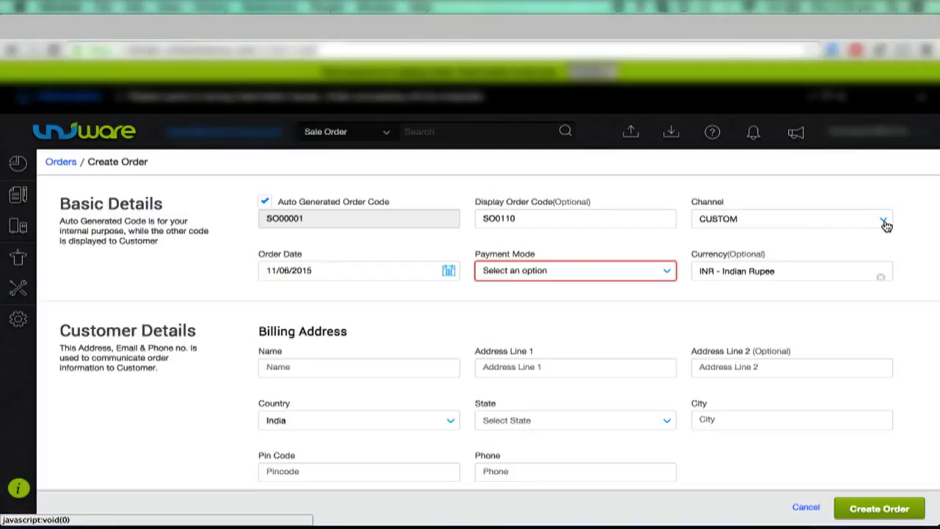
{"action": "left_click", "coordinate": [367, 273]}
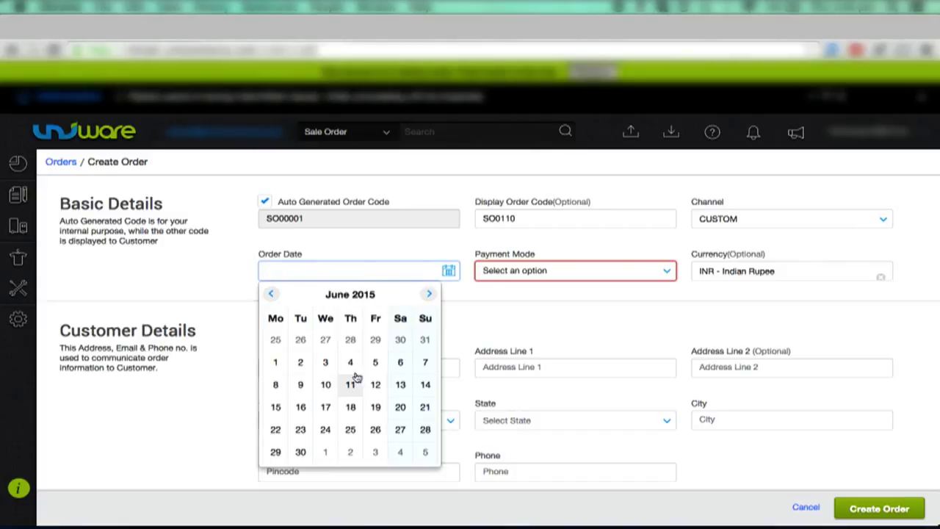
{"action": "left_click", "coordinate": [275, 385]}
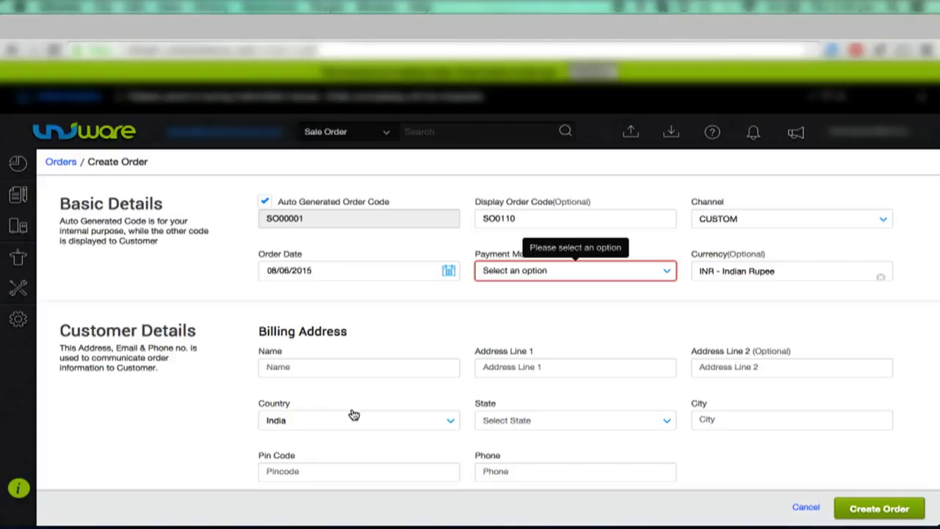
{"action": "left_click", "coordinate": [584, 274]}
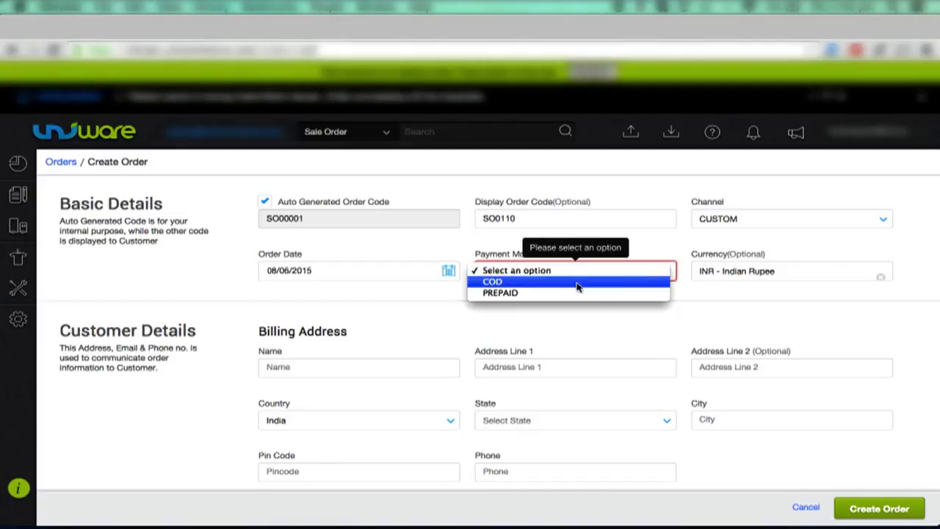
{"action": "left_click", "coordinate": [577, 293]}
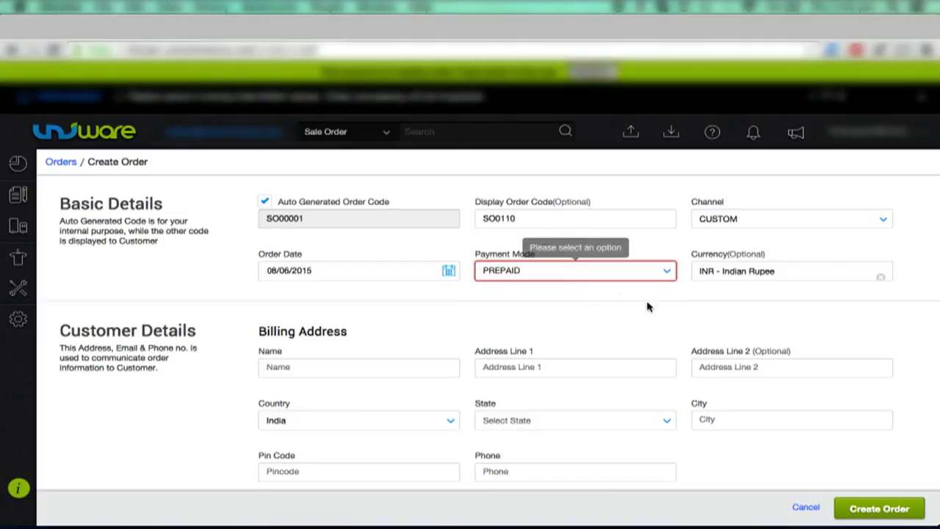
{"action": "left_click", "coordinate": [733, 275]}
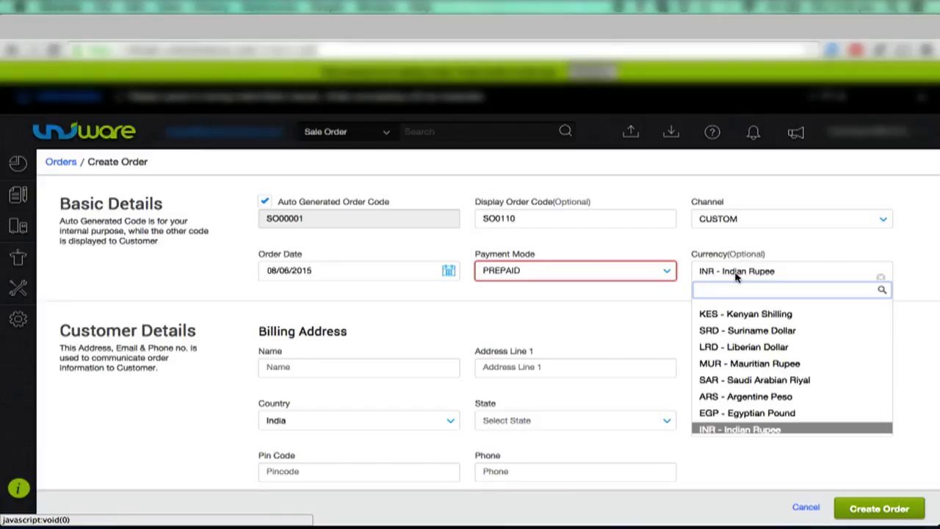
{"action": "left_click", "coordinate": [737, 277]}
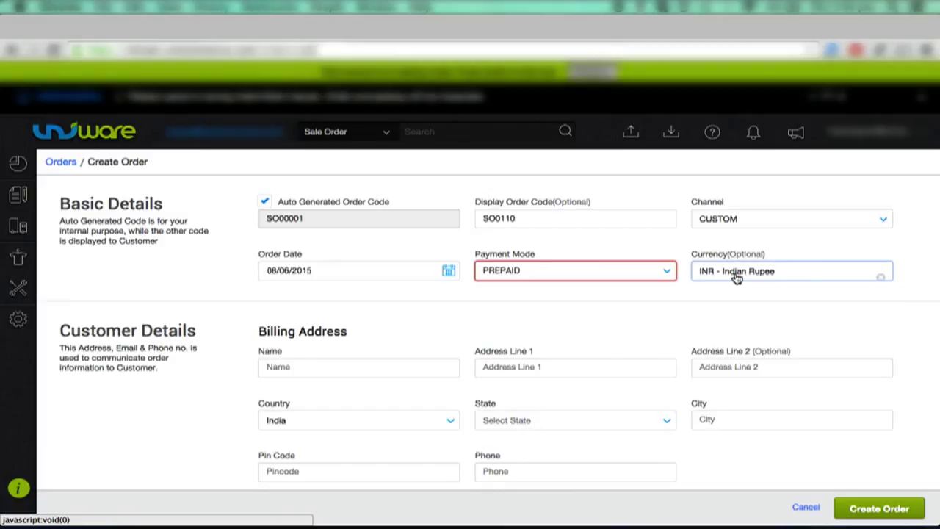
{"action": "left_click", "coordinate": [391, 371]}
{"action": "type", "text": "Ayush"}
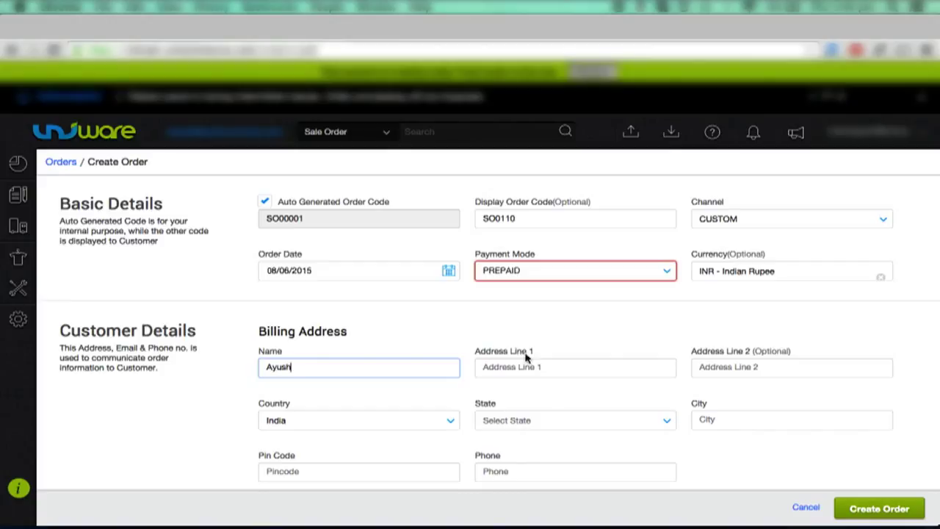
{"action": "left_click", "coordinate": [543, 372]}
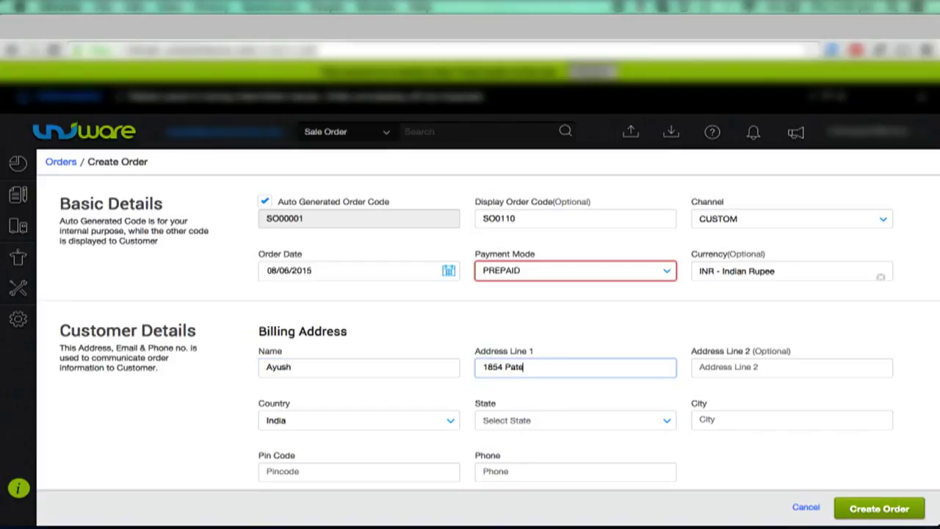
{"action": "left_click", "coordinate": [737, 367]}
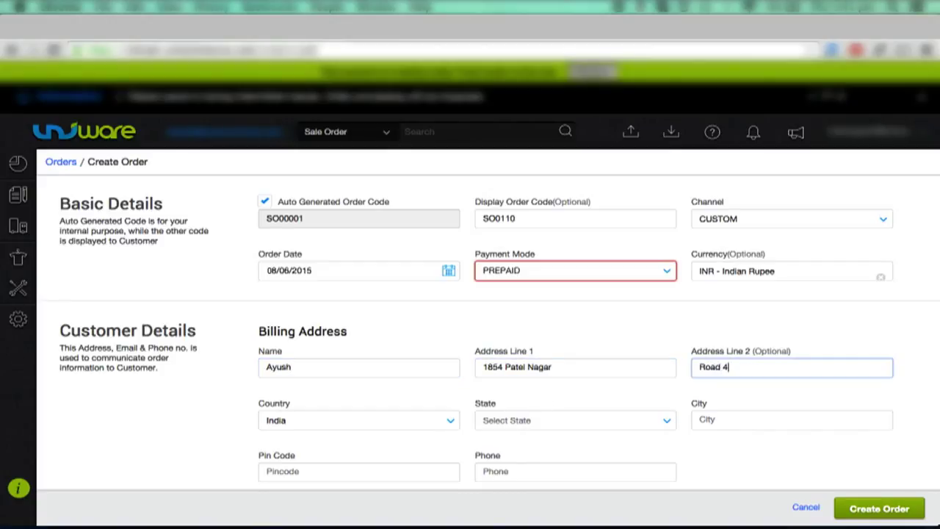
Step: Set billing country India, state and city Delhi, and pin code 110008
{"action": "left_click", "coordinate": [404, 419]}
{"action": "left_click", "coordinate": [518, 421]}
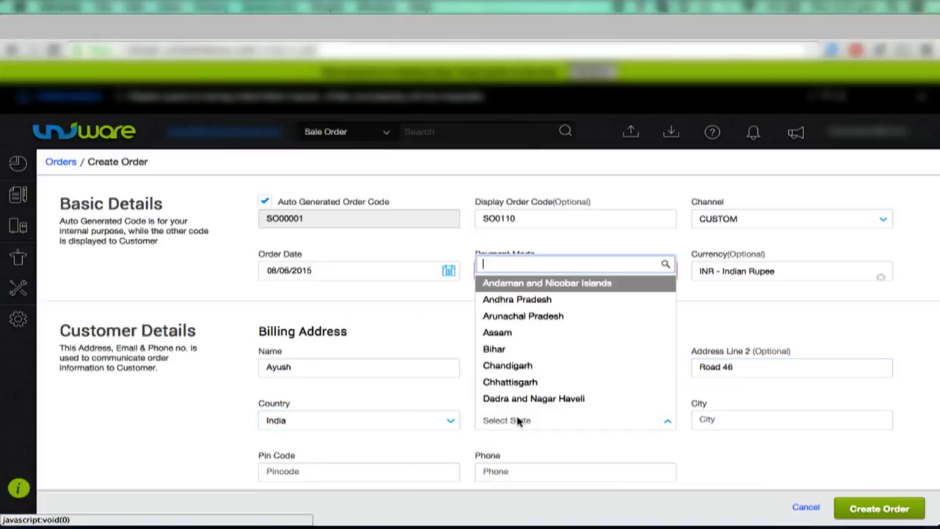
{"action": "type", "text": "Del"}
{"action": "left_click", "coordinate": [507, 351]}
{"action": "left_click", "coordinate": [701, 420]}
{"action": "type", "text": "D"}
{"action": "left_click", "coordinate": [671, 438]}
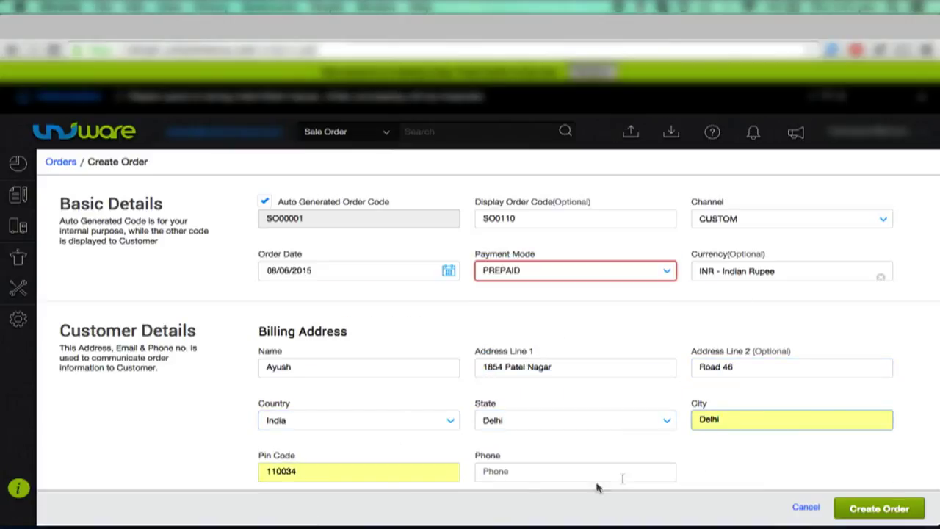
{"action": "key", "text": "BackSpace"}
{"action": "key", "text": "BackSpace"}
{"action": "type", "text": "08"}
{"action": "left_click", "coordinate": [609, 471]}
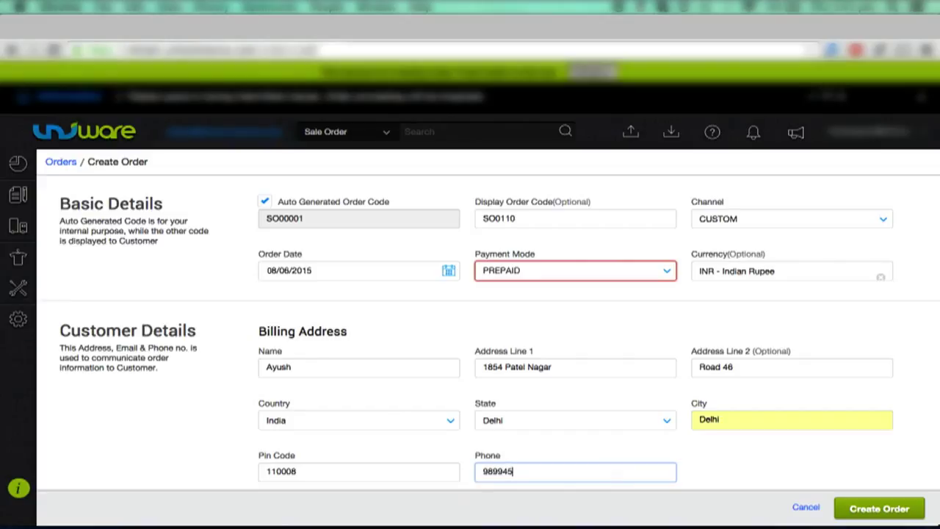
{"action": "scroll", "coordinate": [850, 478], "scroll_direction": "down", "scroll_amount": 4}
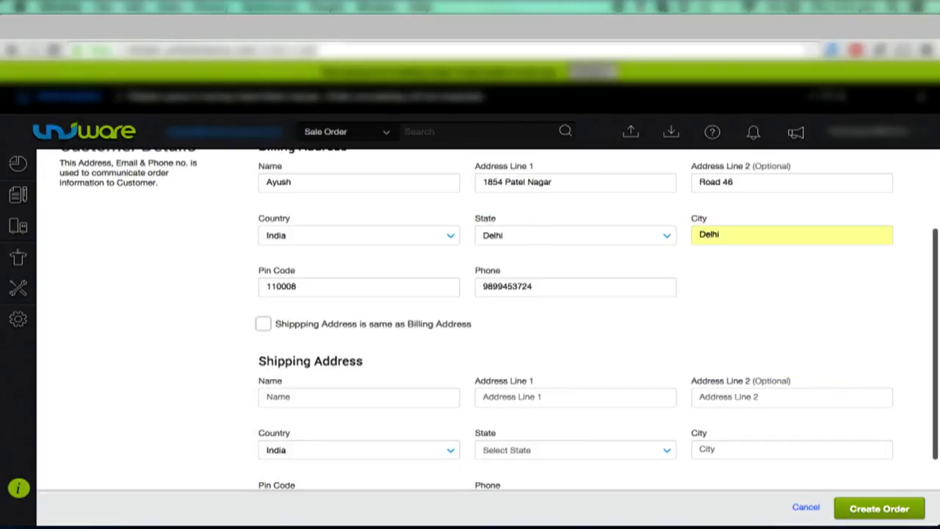
{"action": "scroll", "coordinate": [321, 309], "scroll_direction": "down", "scroll_amount": 2}
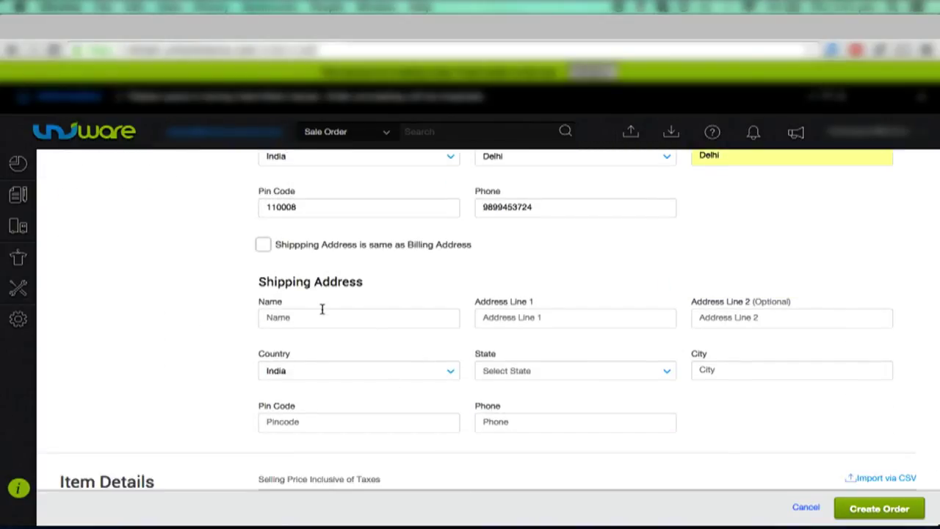
{"action": "left_click", "coordinate": [264, 247]}
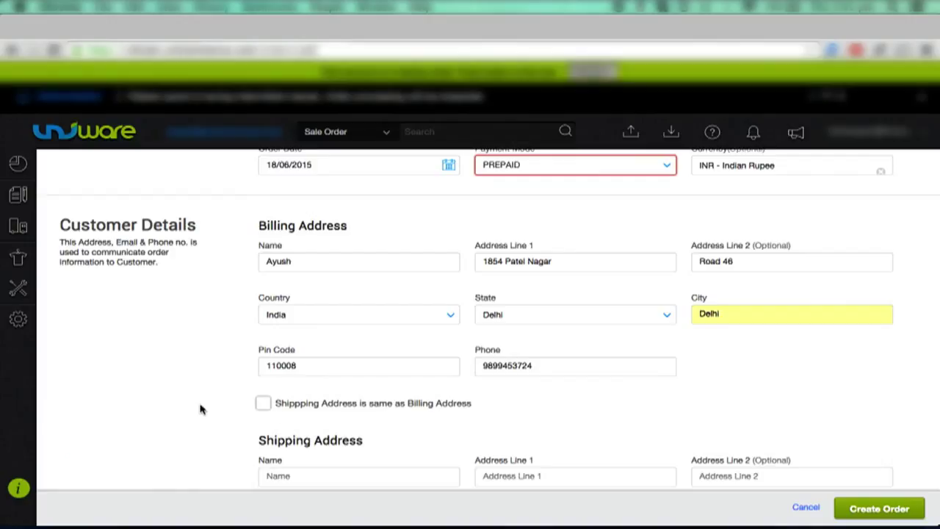
{"action": "scroll", "coordinate": [331, 409], "scroll_direction": "down", "scroll_amount": 2}
{"action": "scroll", "coordinate": [331, 408], "scroll_direction": "down", "scroll_amount": 2}
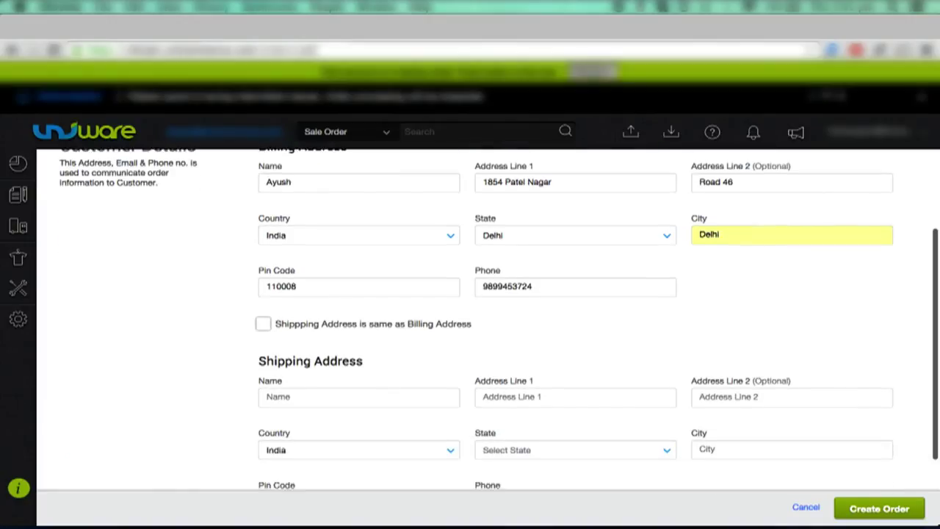
{"action": "scroll", "coordinate": [330, 409], "scroll_direction": "down", "scroll_amount": 2}
{"action": "scroll", "coordinate": [331, 409], "scroll_direction": "down", "scroll_amount": 1}
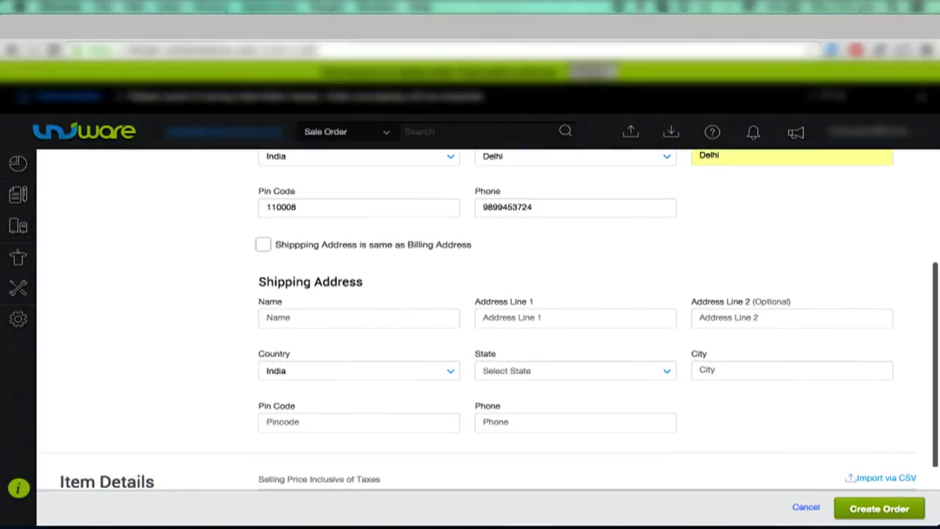
{"action": "left_click", "coordinate": [263, 245]}
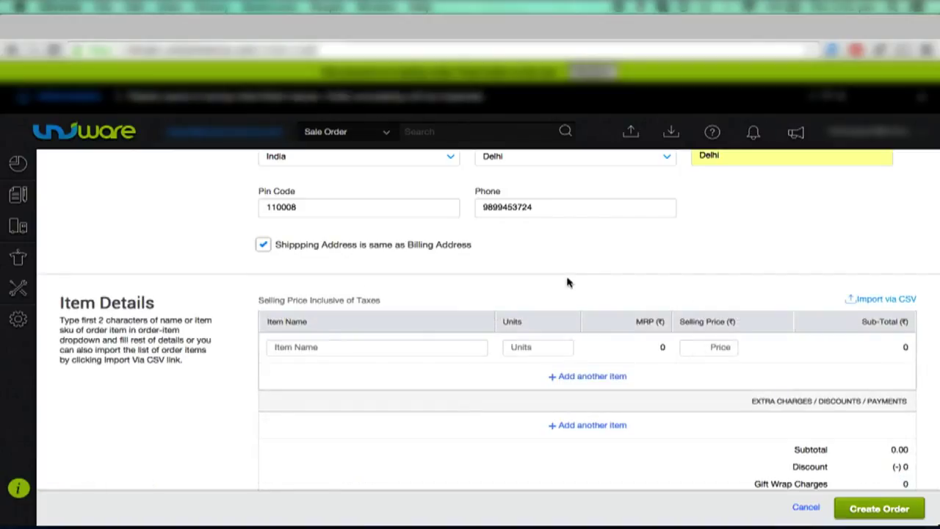
Step: Enter item 'Glass Pack 6' with 1 unit at selling price 565
{"action": "left_click", "coordinate": [403, 350]}
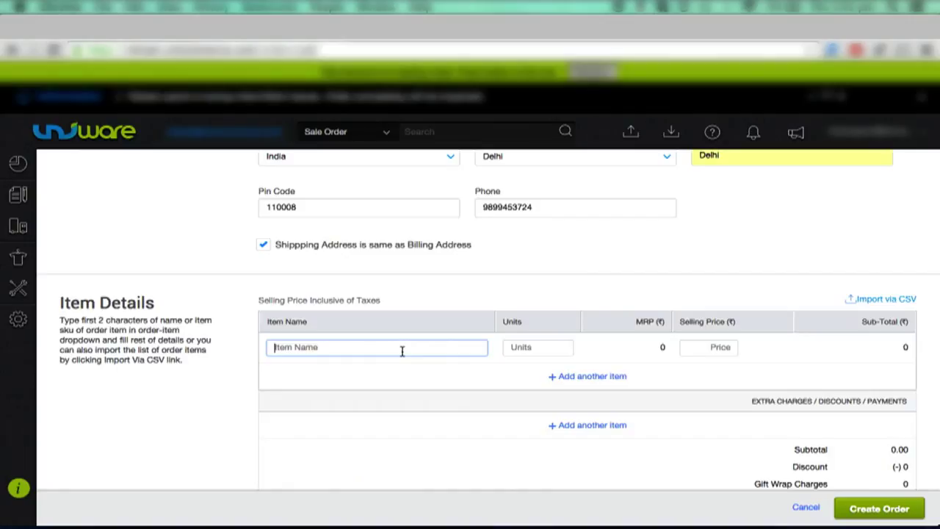
{"action": "type", "text": "Glass "}
{"action": "type", "text": "Pack "}
{"action": "type", "text": "6"}
{"action": "left_click", "coordinate": [548, 353]}
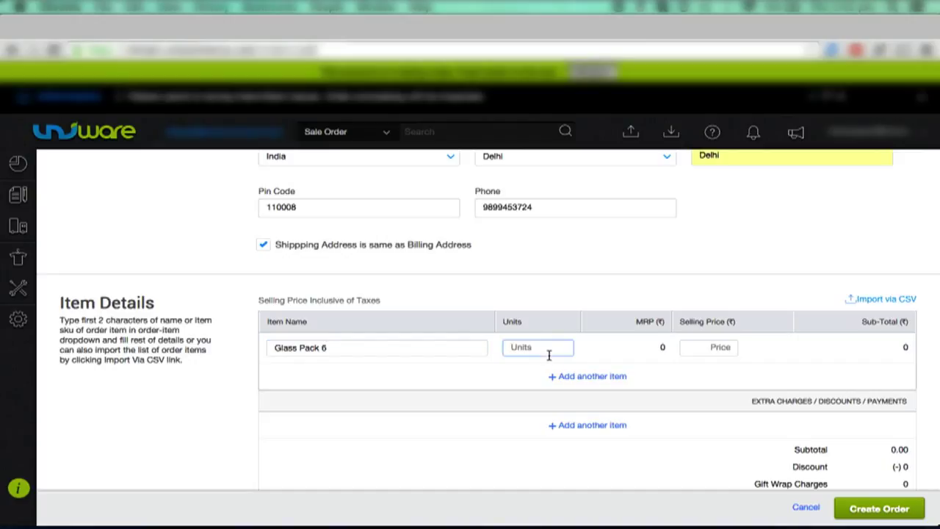
{"action": "type", "text": "1"}
{"action": "left_click", "coordinate": [734, 347]}
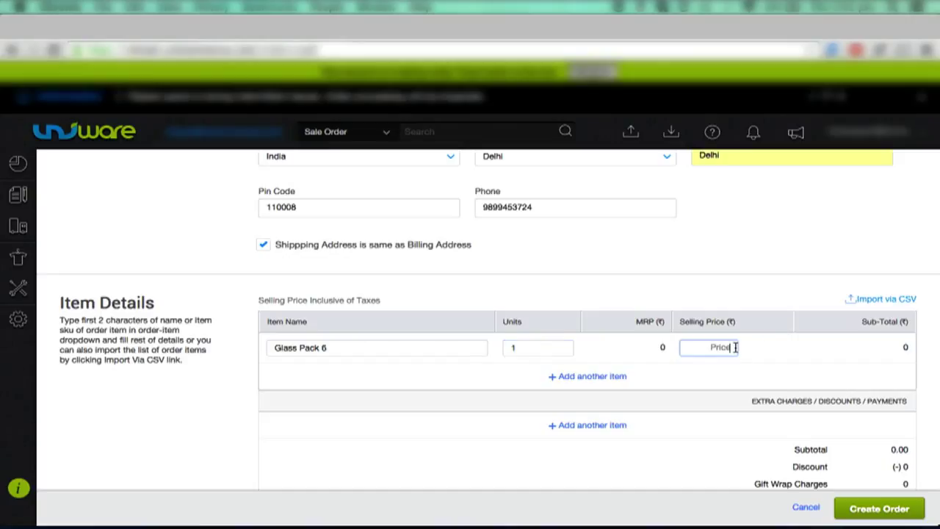
{"action": "type", "text": "860"}
{"action": "key", "text": "BackSpace"}
{"action": "type", "text": "5"}
Step: Add a 'Plates' line with 6 units at 867 each, updating the subtotal to 5,767.00
{"action": "left_click", "coordinate": [590, 378]}
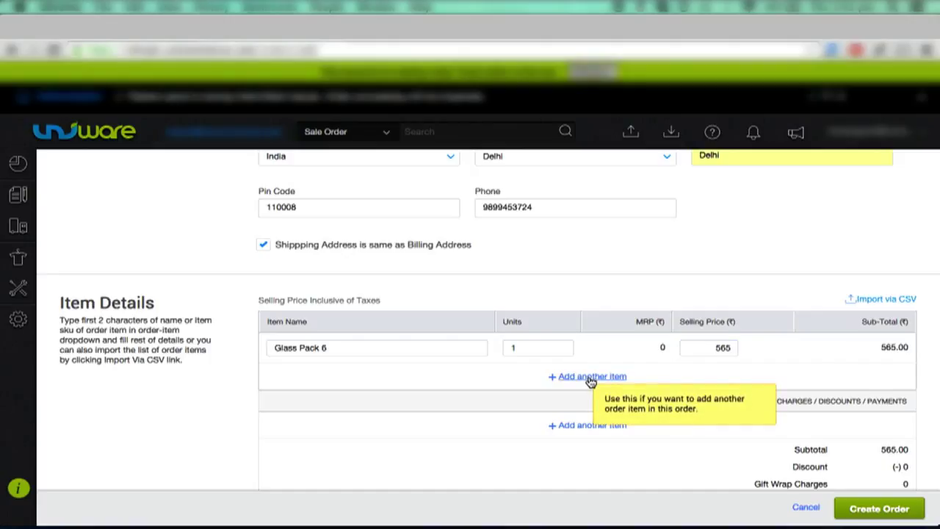
{"action": "type", "text": "Plat"}
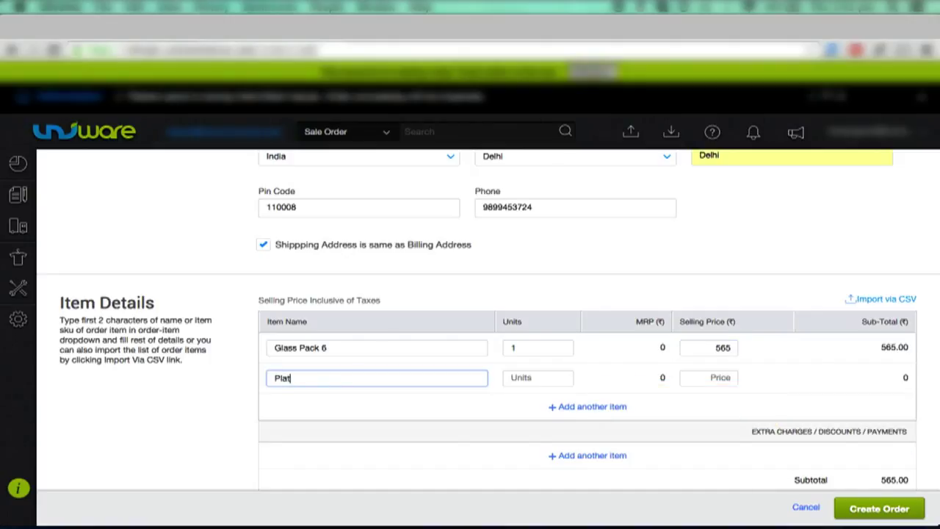
{"action": "type", "text": "es"}
{"action": "key", "text": "Tab"}
{"action": "type", "text": "6"}
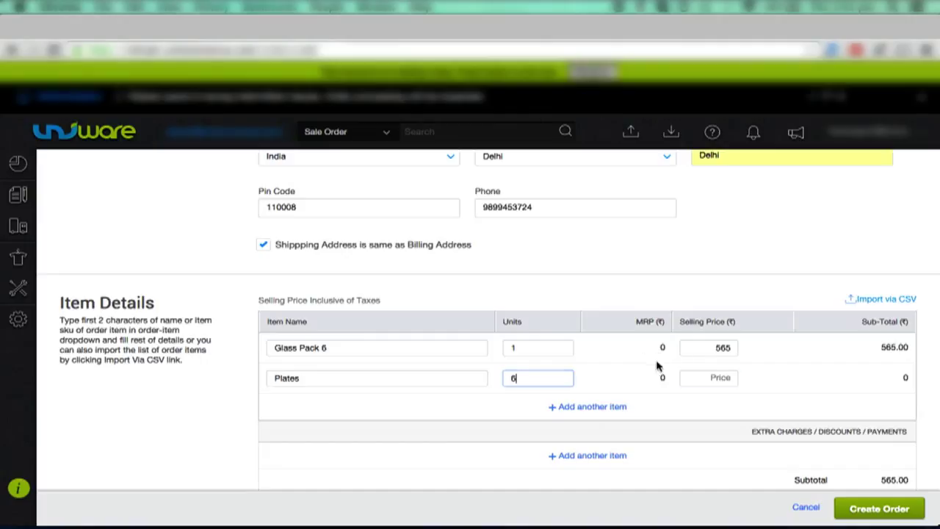
{"action": "key", "text": "Tab"}
{"action": "type", "text": "867"}
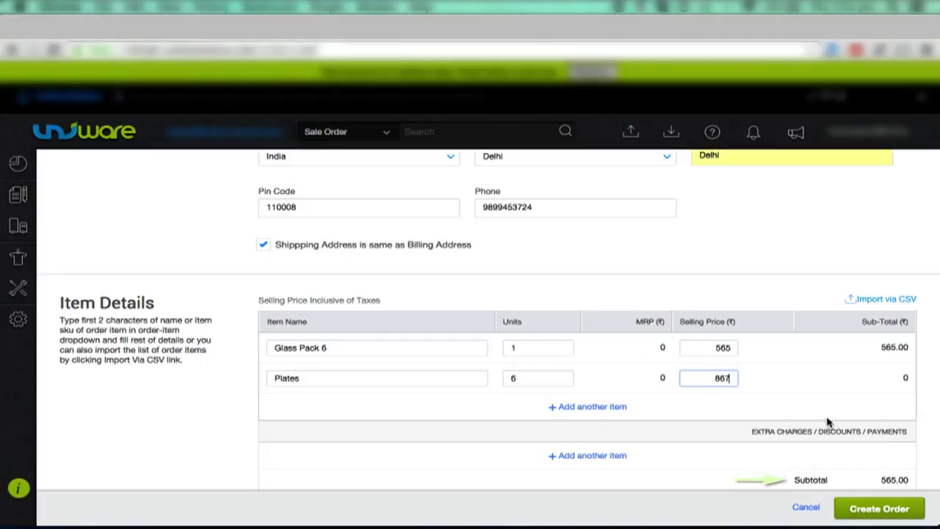
{"action": "left_click", "coordinate": [801, 410]}
{"action": "scroll", "coordinate": [800, 410], "scroll_direction": "down", "scroll_amount": 3}
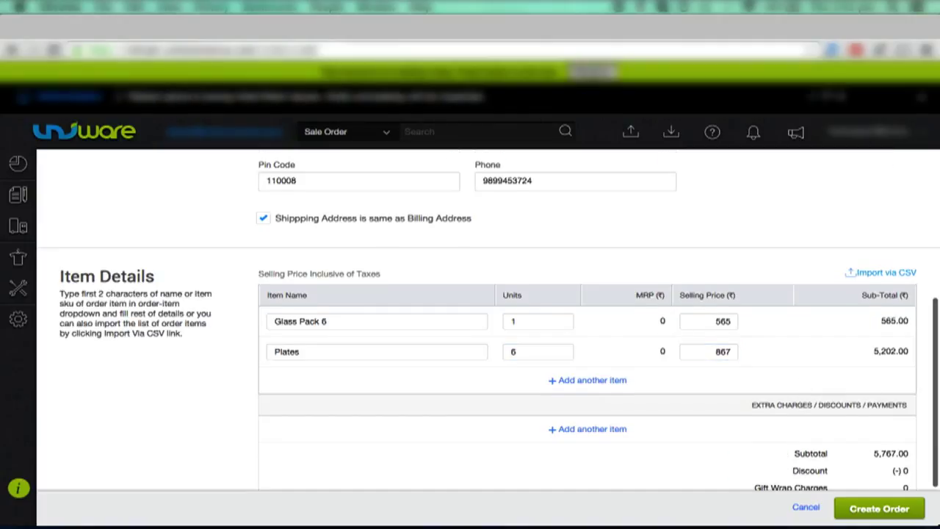
{"action": "scroll", "coordinate": [800, 410], "scroll_direction": "down", "scroll_amount": 1}
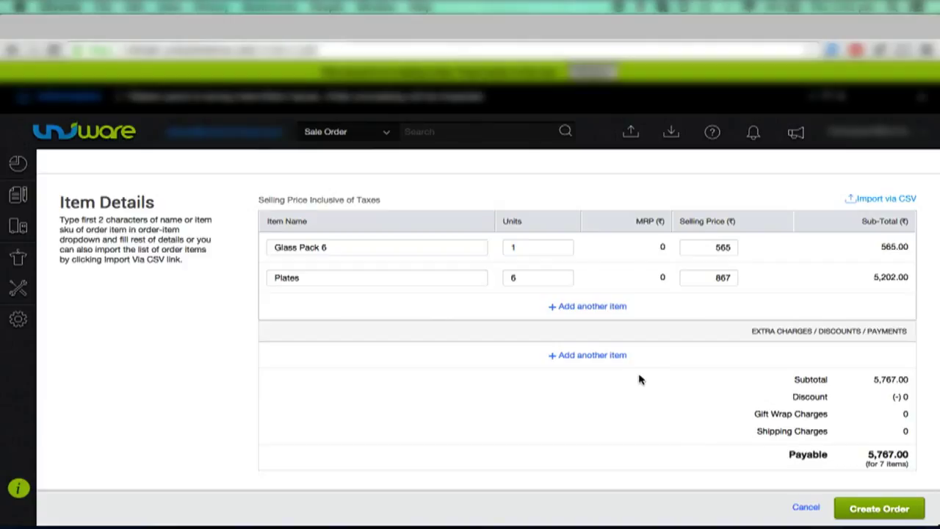
Step: Add a Total Discount line of 50, reducing the payable amount to 5,717.00
{"action": "left_click", "coordinate": [607, 356]}
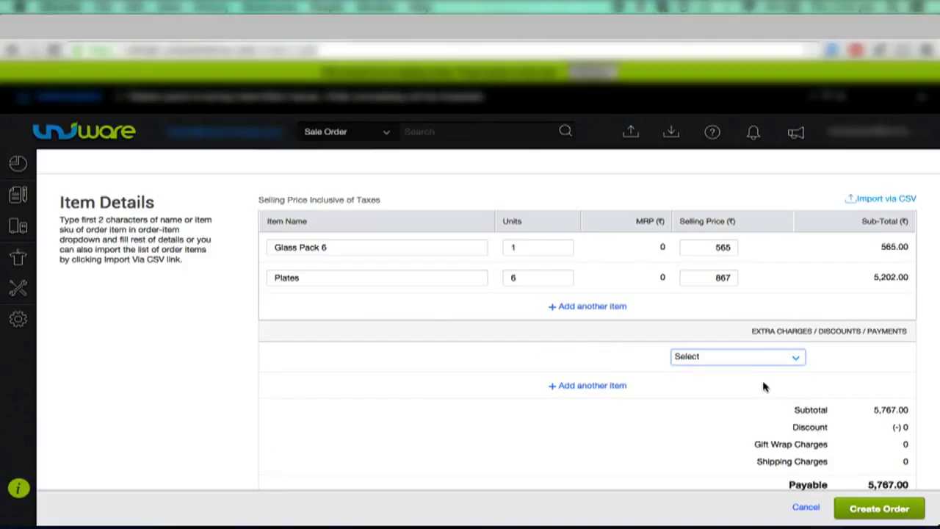
{"action": "left_click", "coordinate": [768, 358]}
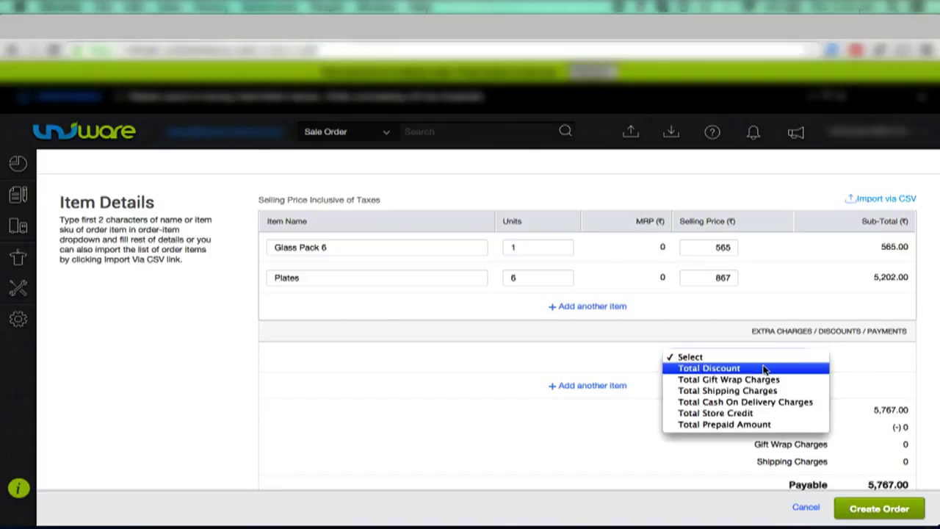
{"action": "left_click", "coordinate": [764, 368]}
{"action": "type", "text": "50"}
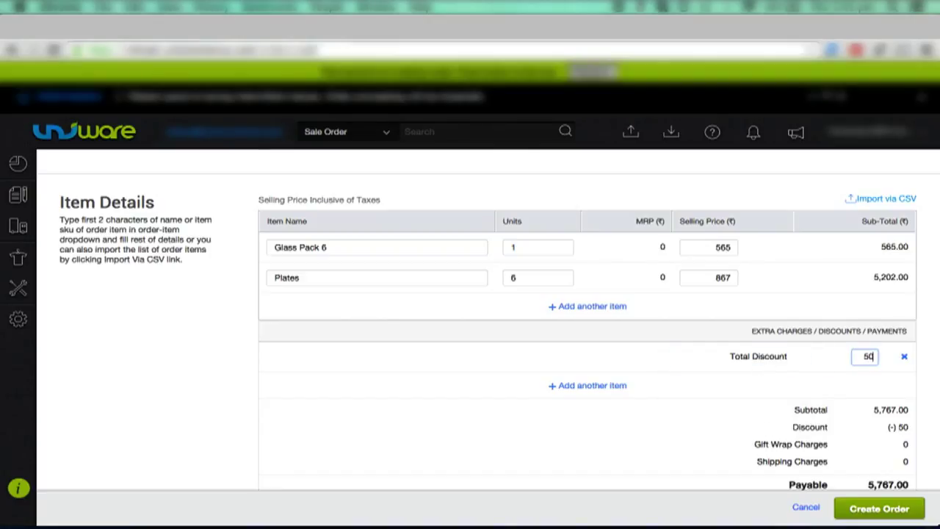
{"action": "left_click", "coordinate": [689, 411]}
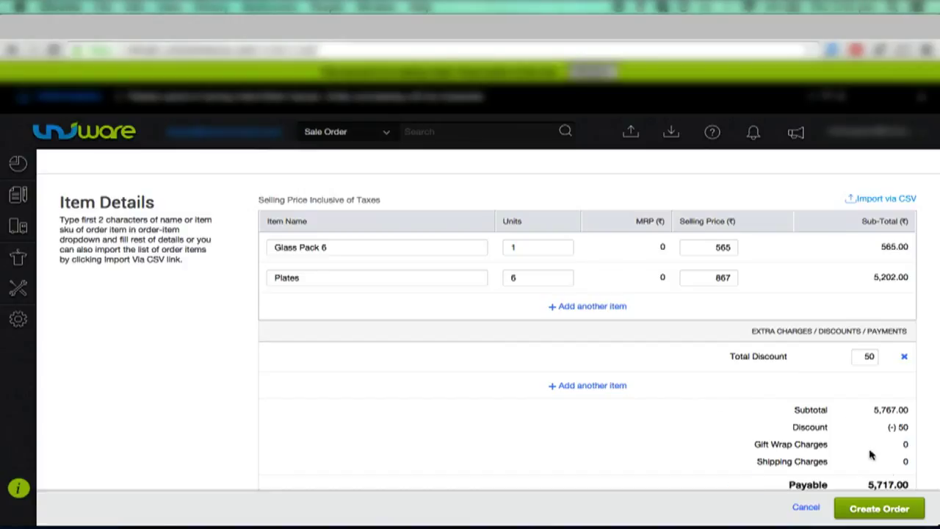
Step: Submit the order with Create Order at a payable amount of 5,717.00
{"action": "left_click", "coordinate": [882, 509]}
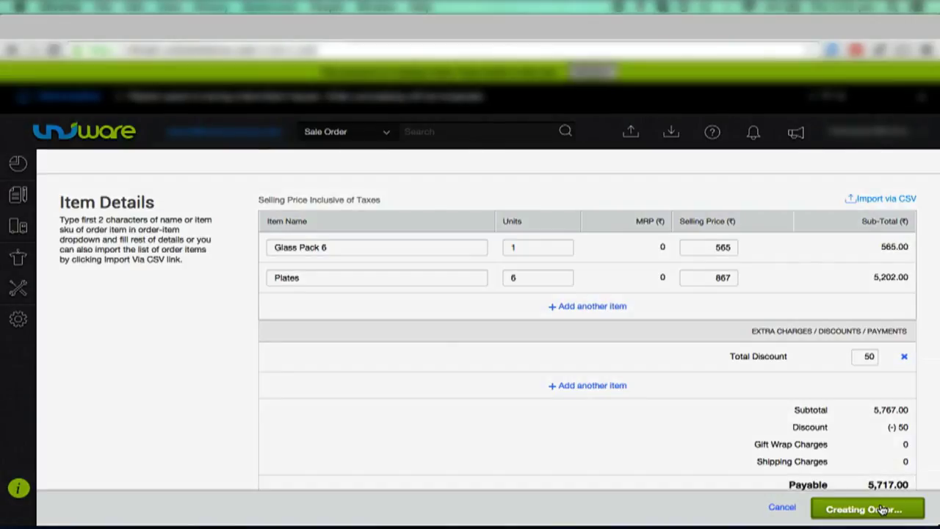